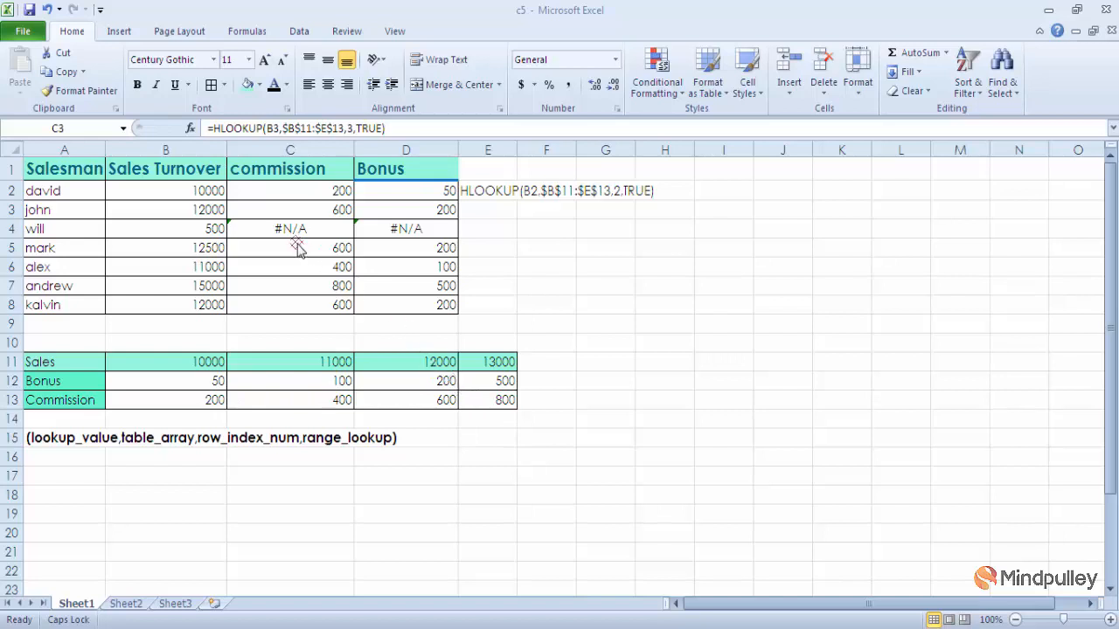
Step: Examine the commission HLOOKUP formula in C2, its lookup value in B2 and the lookup table it draws from
click(288, 192)
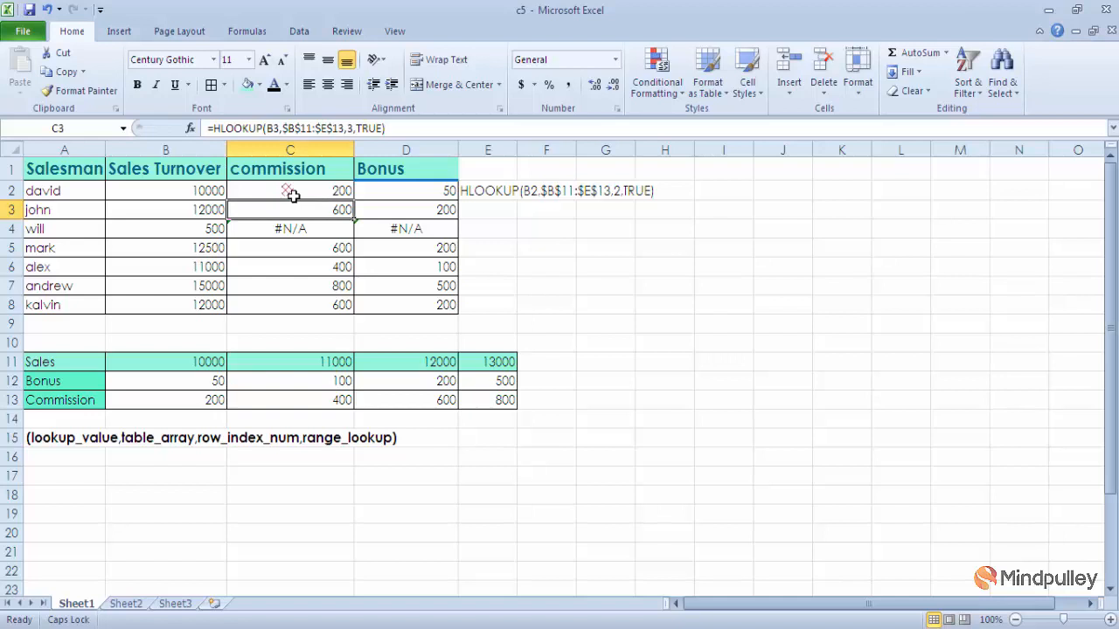
click(293, 196)
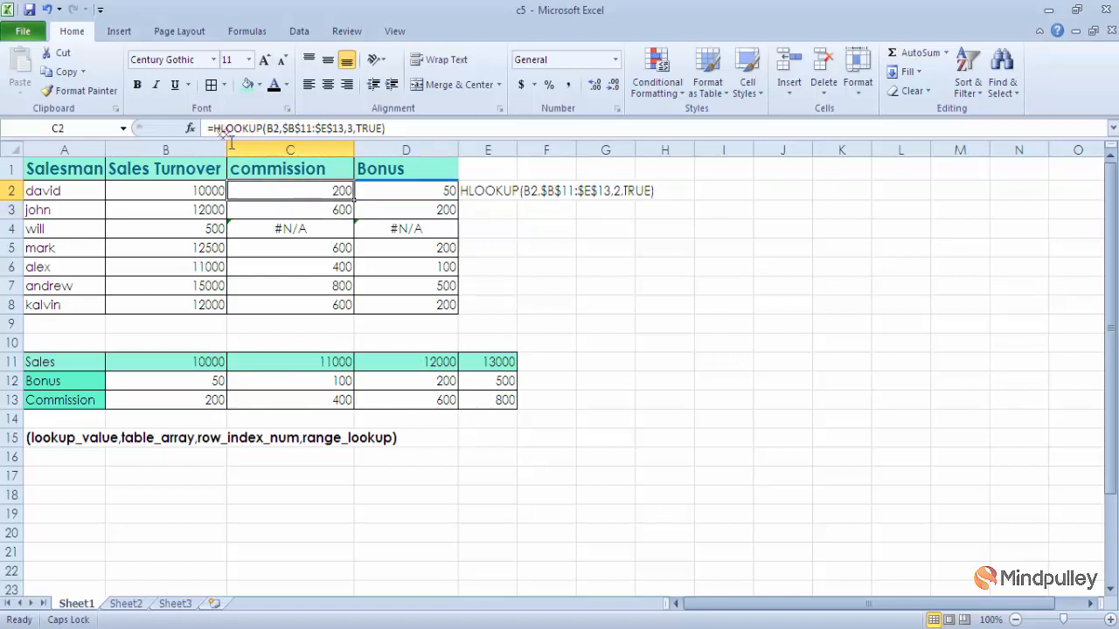
click(287, 191)
click(189, 196)
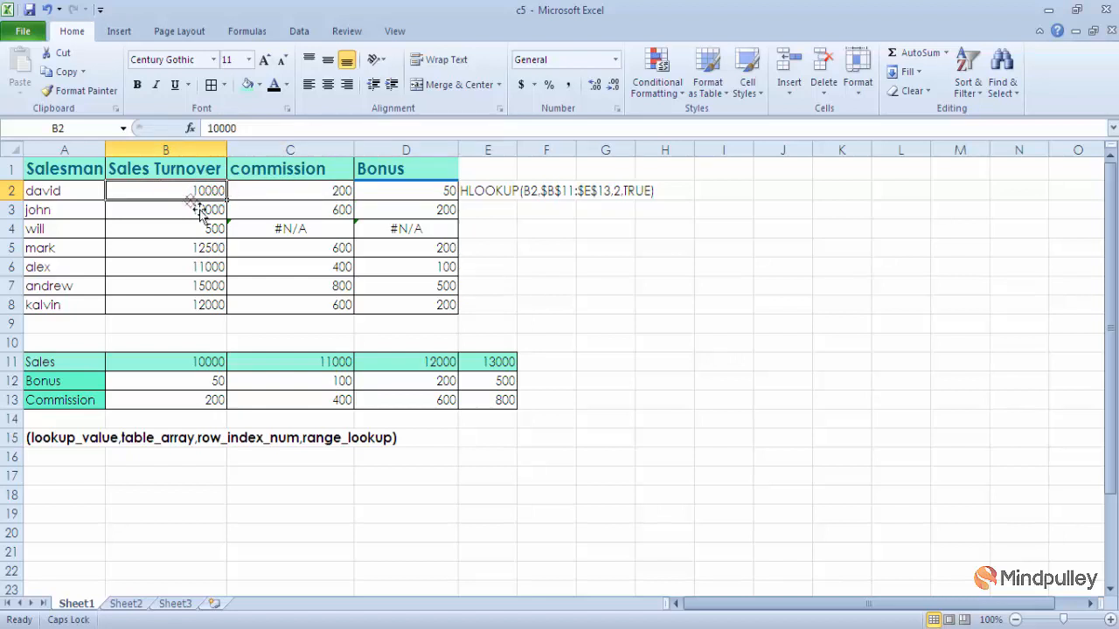
click(287, 194)
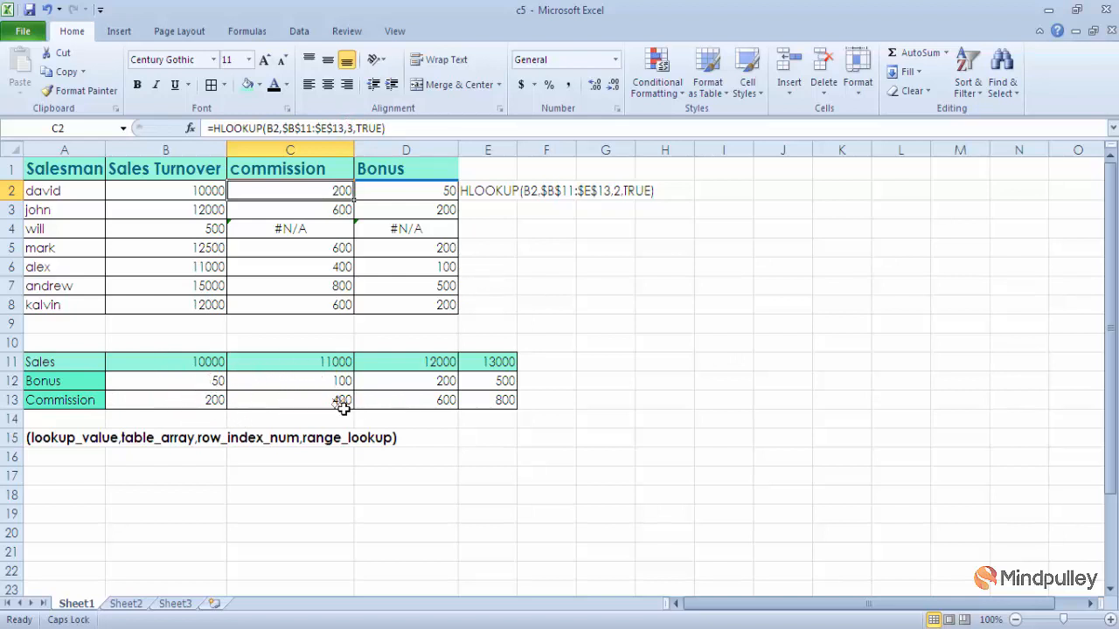
drag(312, 385, 289, 190)
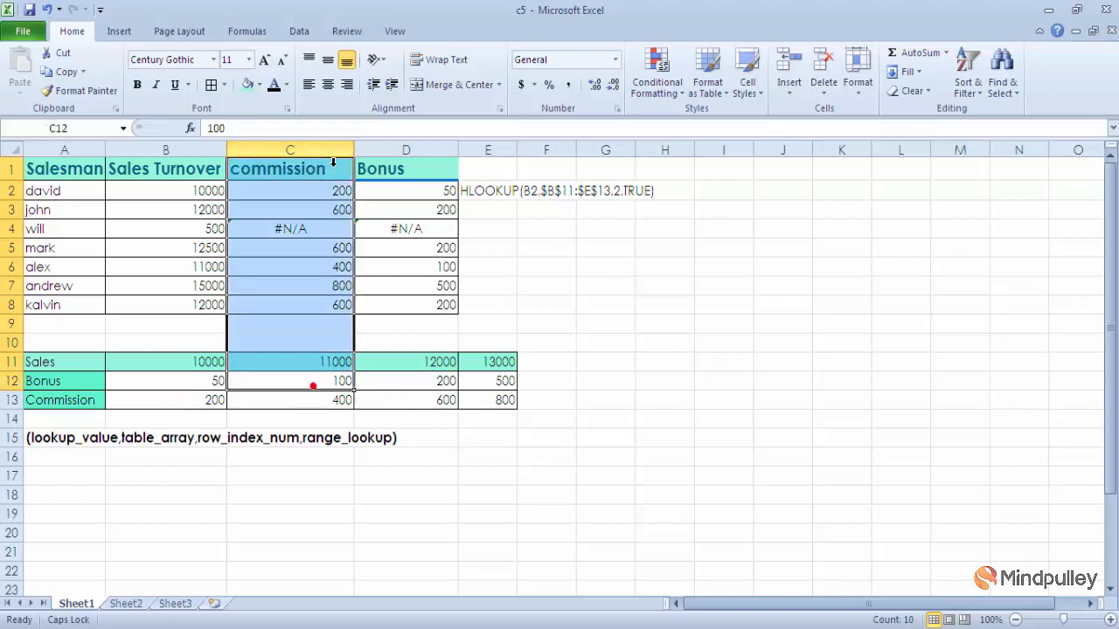
click(288, 197)
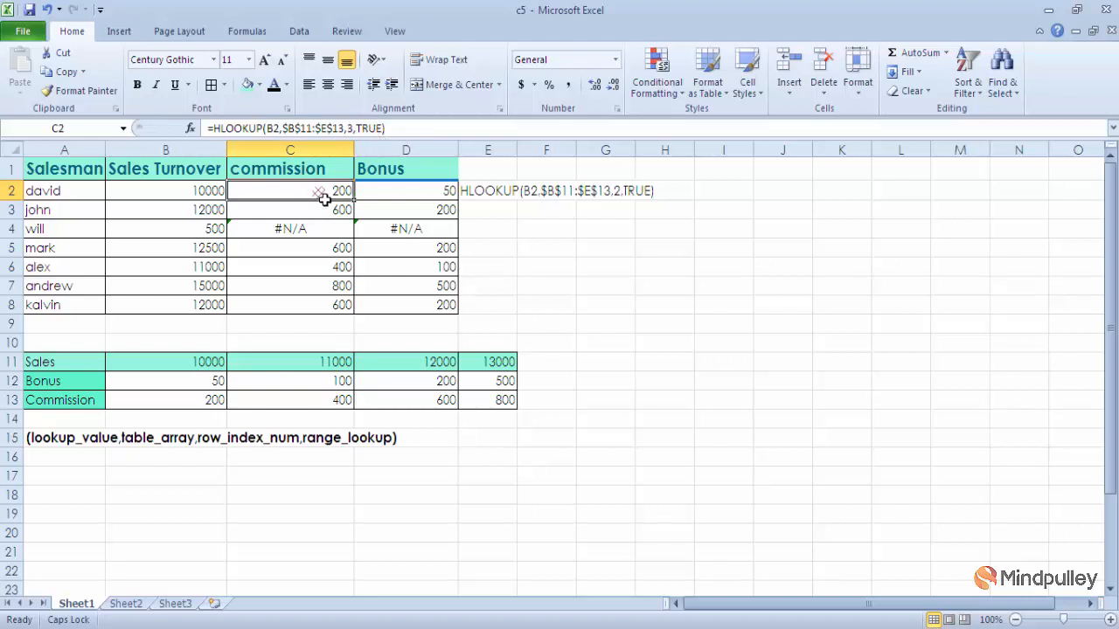
key(Down)
key(Up)
Step: Compare the commission and bonus HLOOKUP formulas in rows 2 to 5 with the sales turnover values and lookup table
click(220, 404)
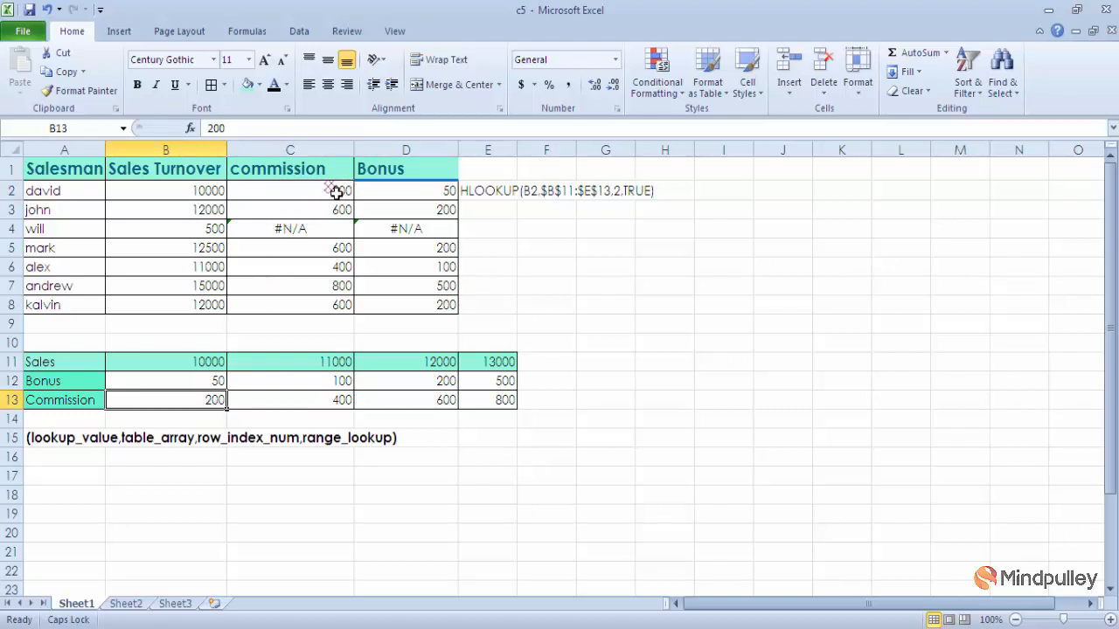
click(197, 215)
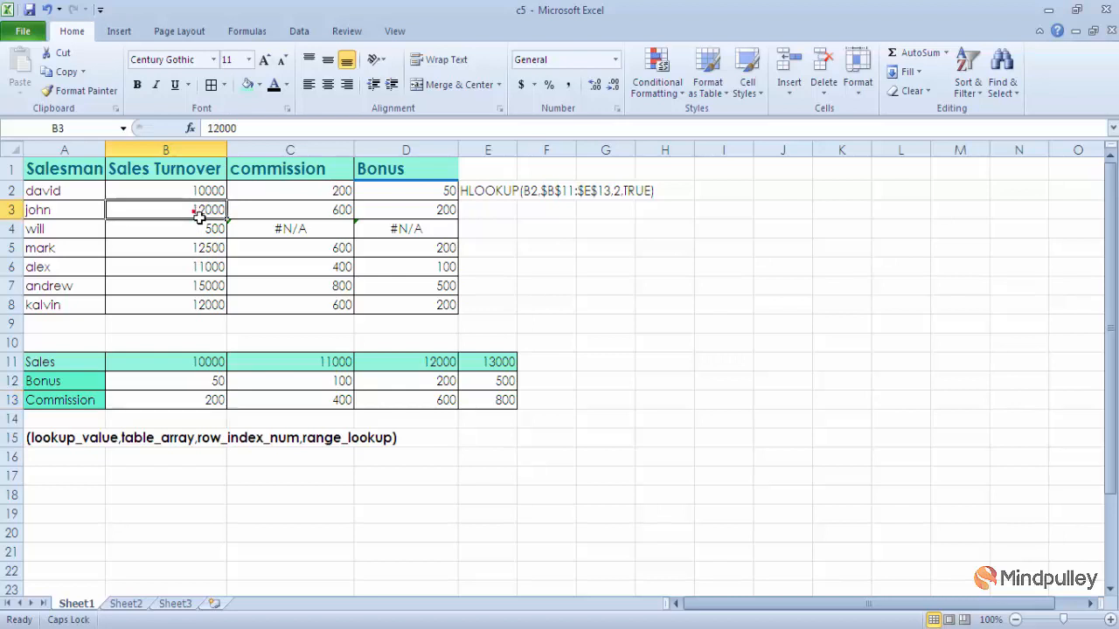
click(274, 212)
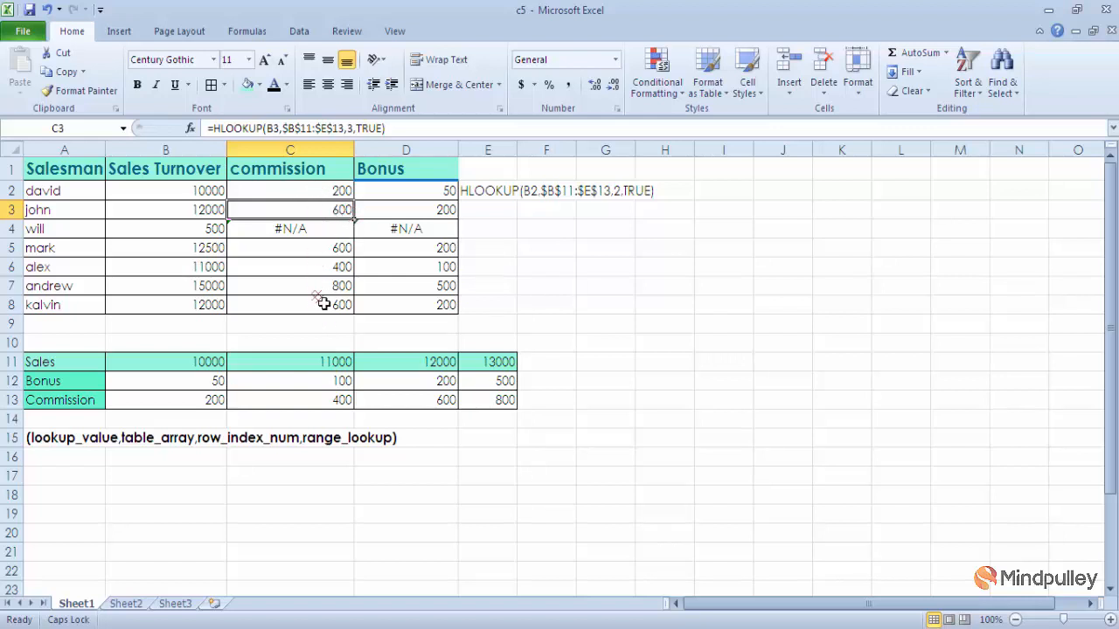
click(319, 234)
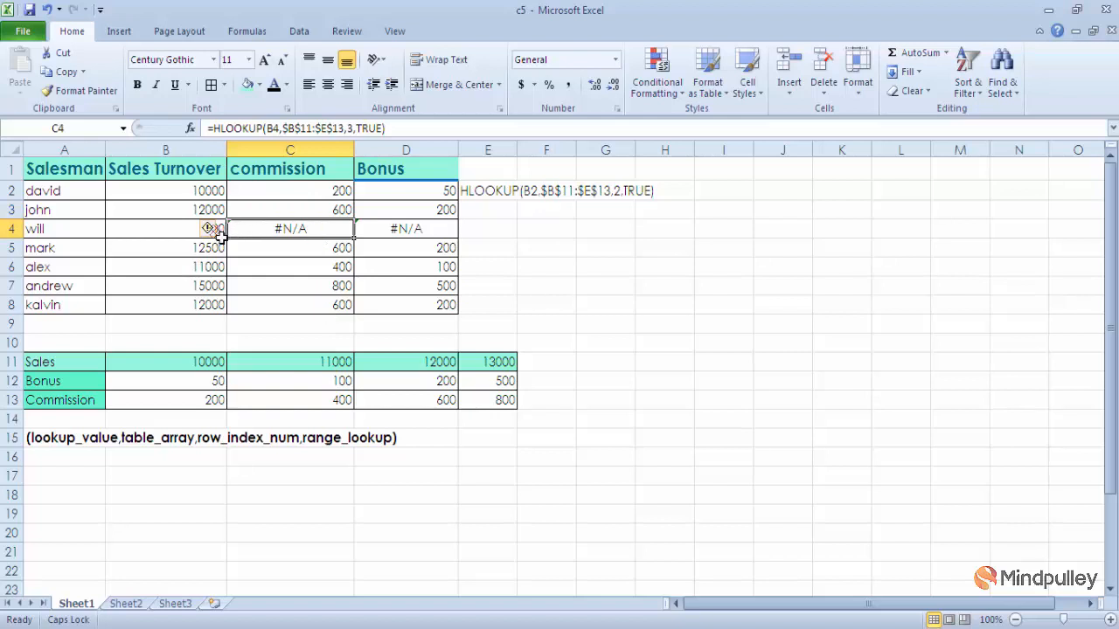
click(472, 232)
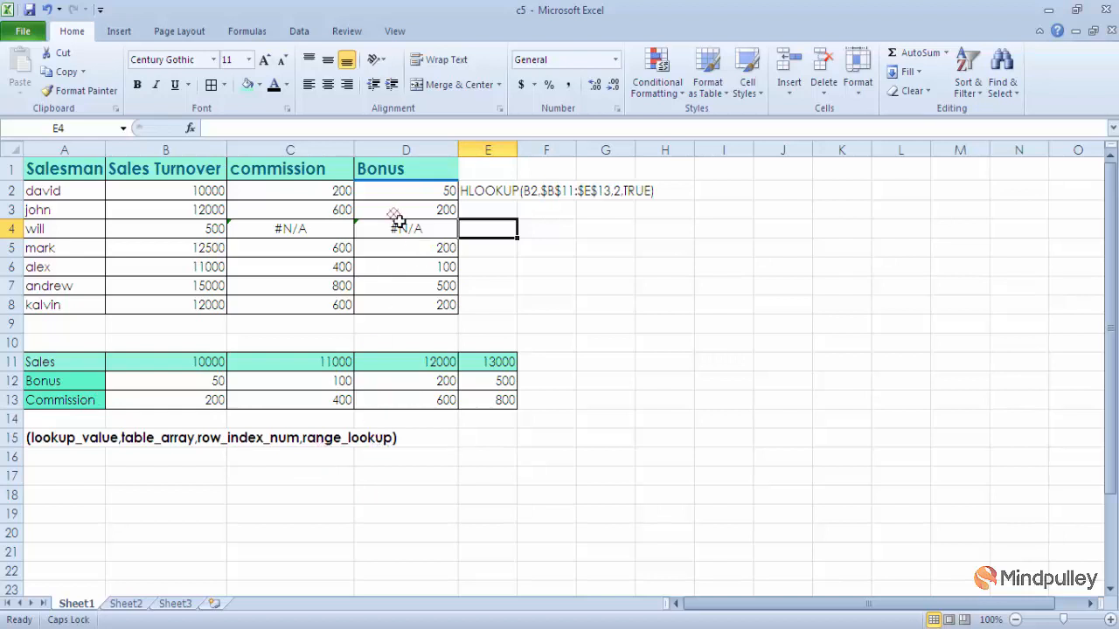
click(312, 250)
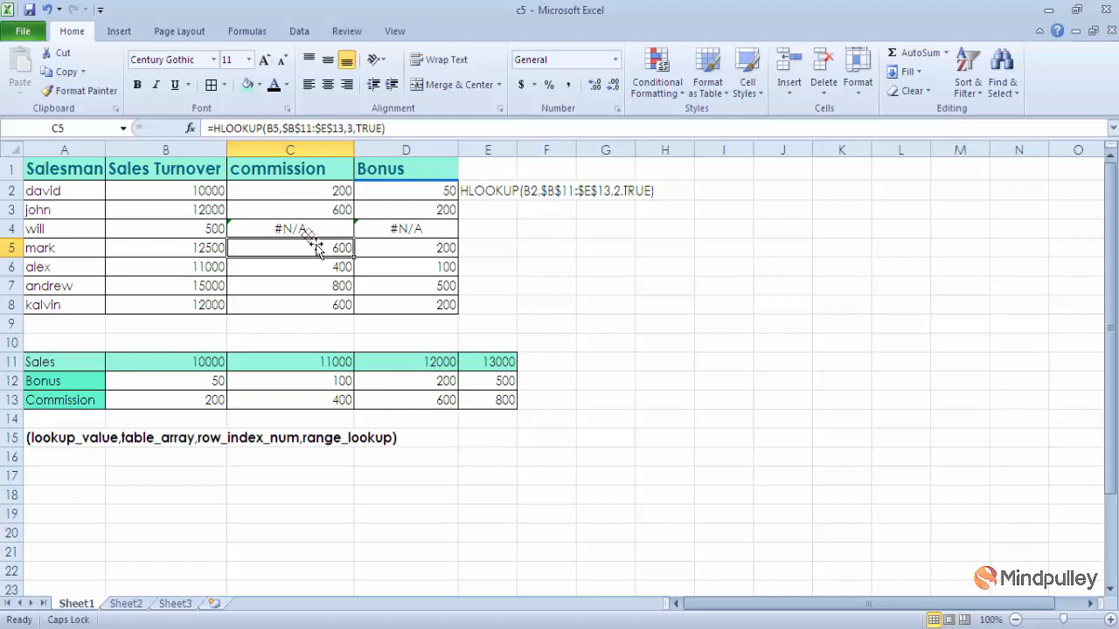
click(429, 197)
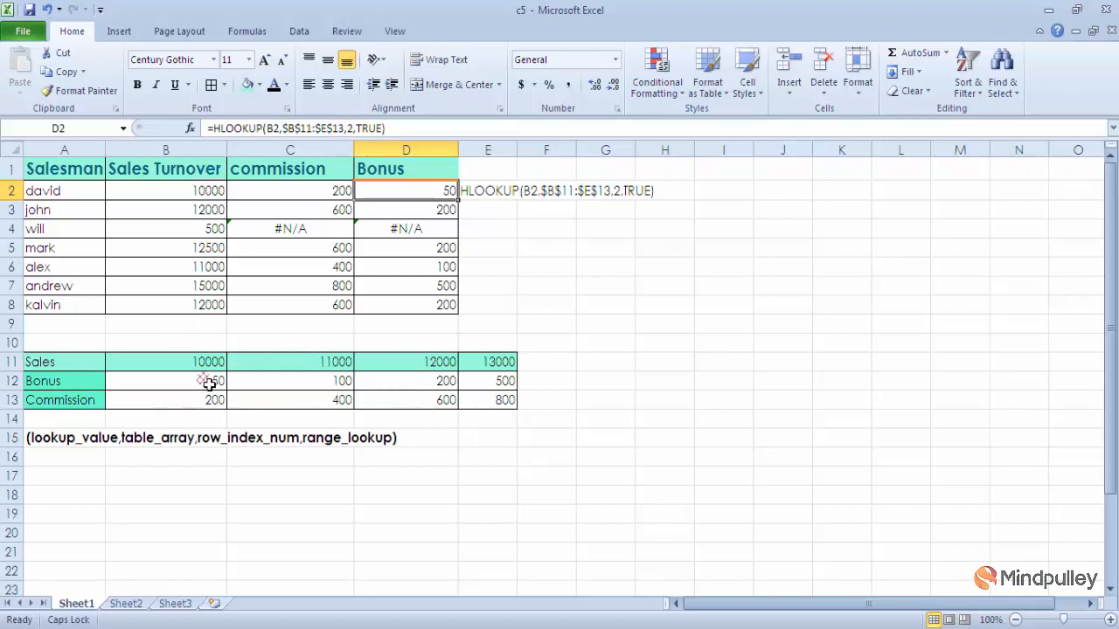
click(437, 214)
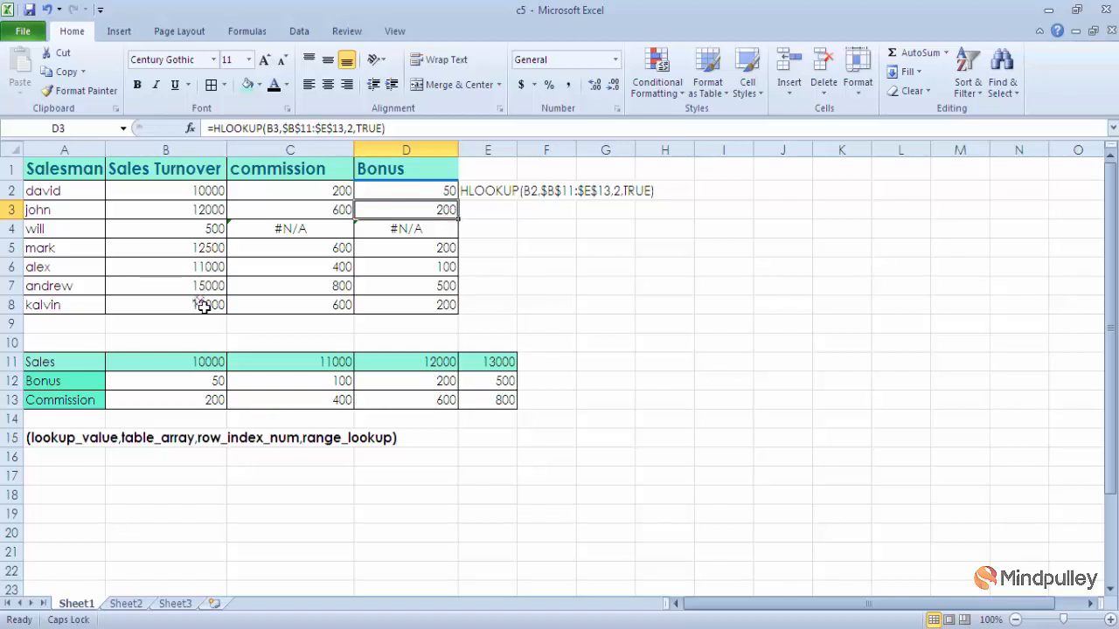
click(216, 253)
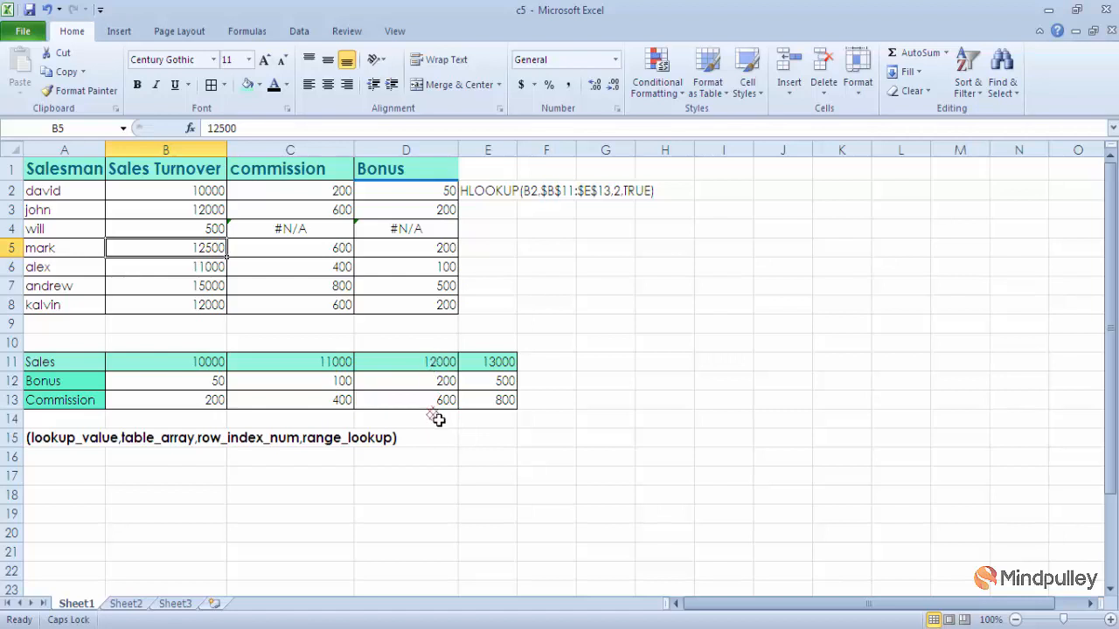
click(309, 194)
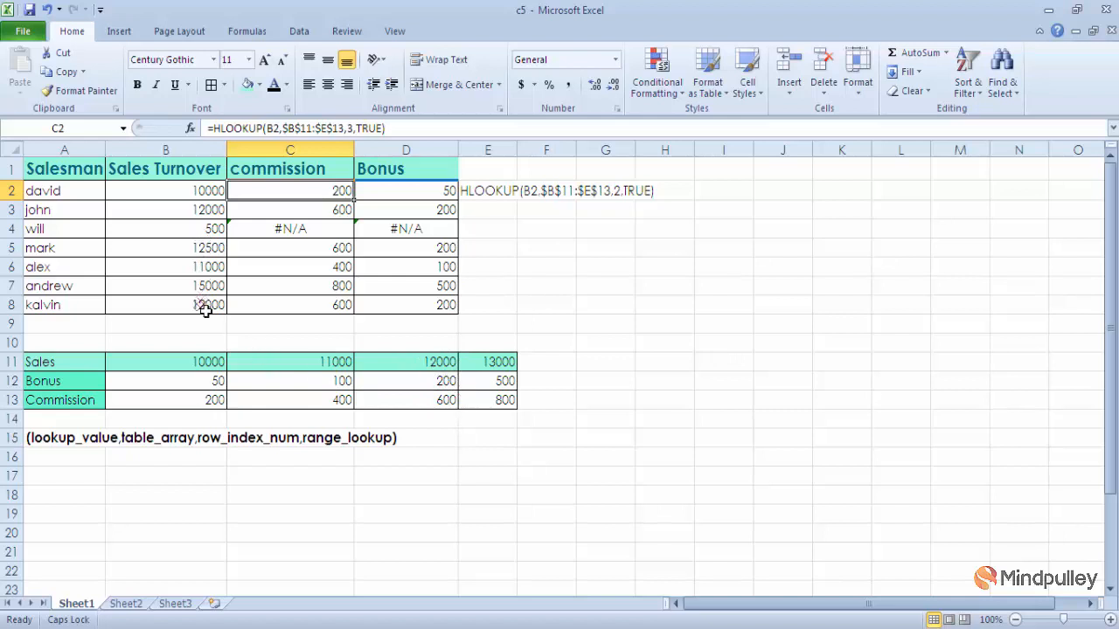
Step: Change the range_lookup argument of the bonus HLOOKUP formula in D5 to FALSE
click(430, 252)
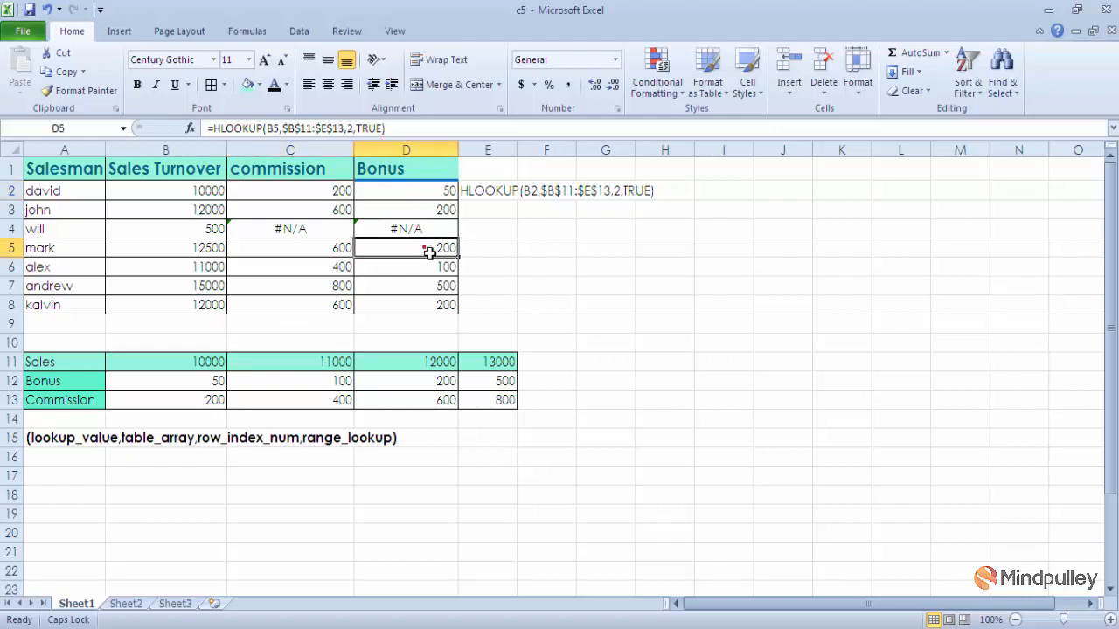
click(390, 129)
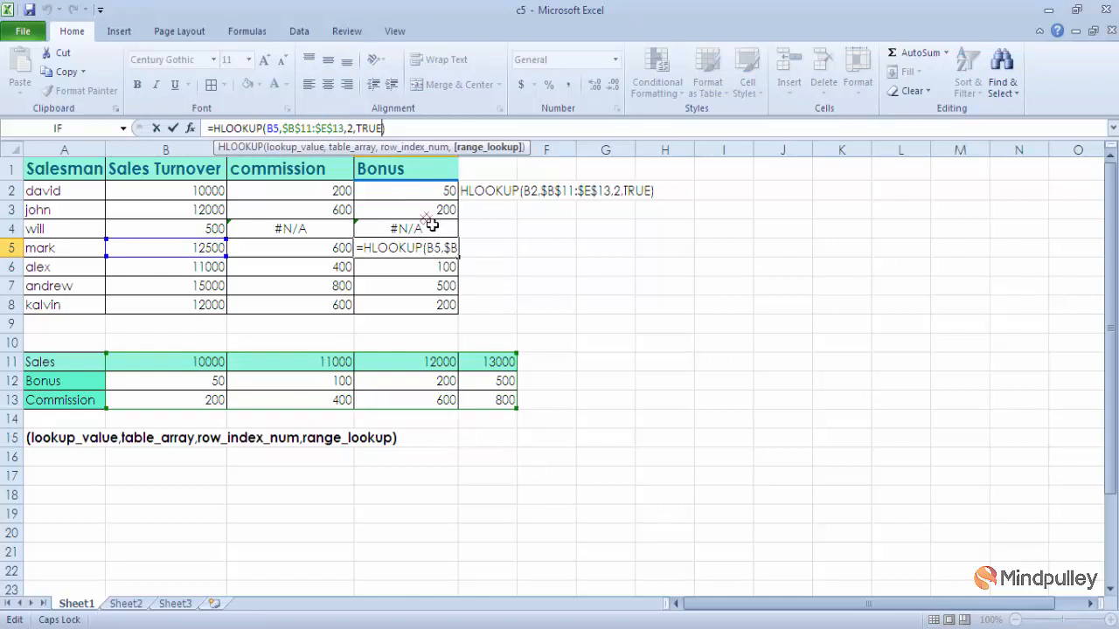
key(BackSpace)
key(BackSpace)
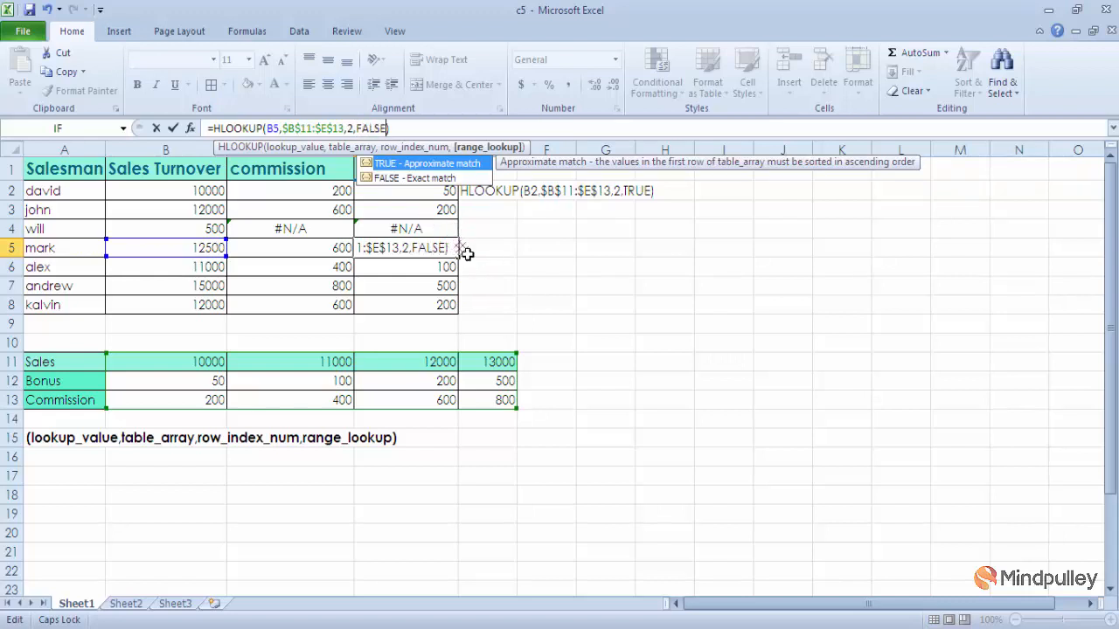
key(Return)
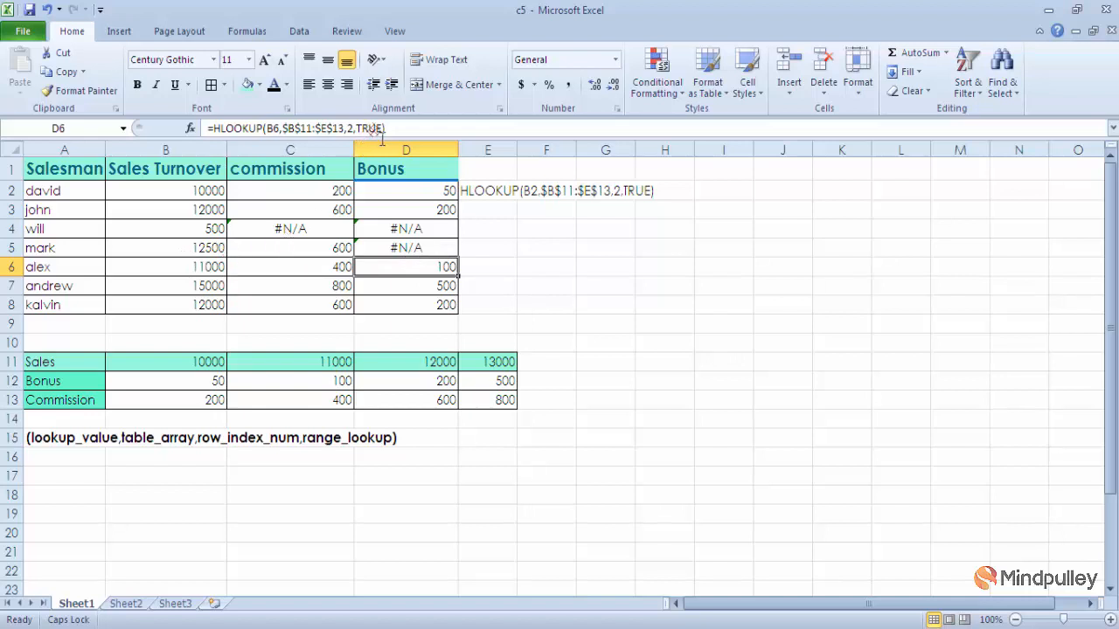
click(441, 251)
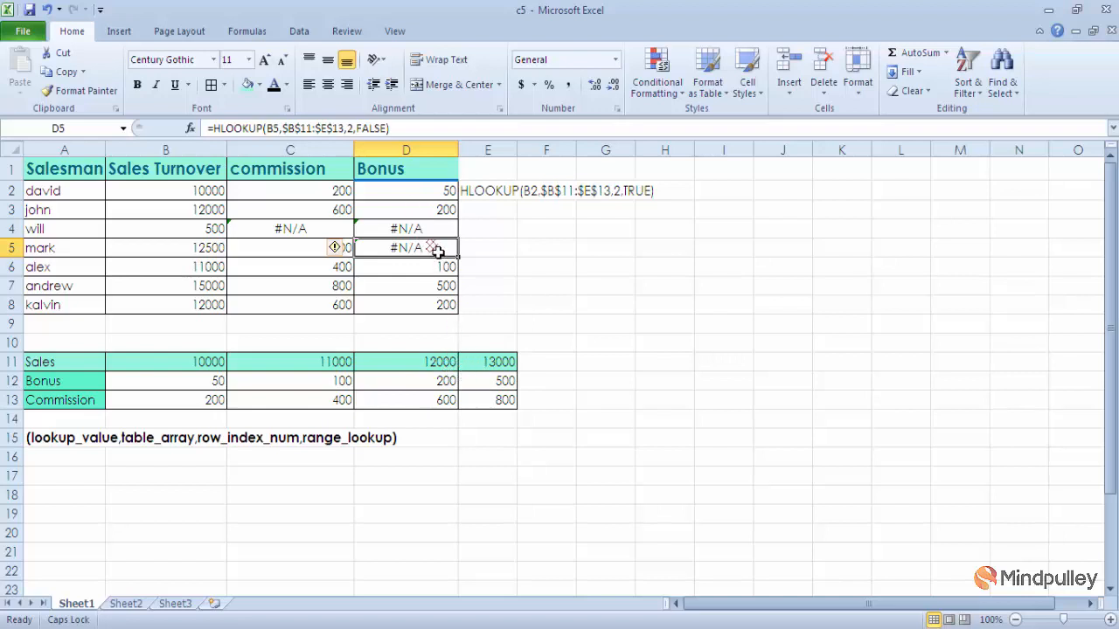
Step: Set the sales threshold in D11 to 12500 and check the exact-match bonus in D5
click(454, 364)
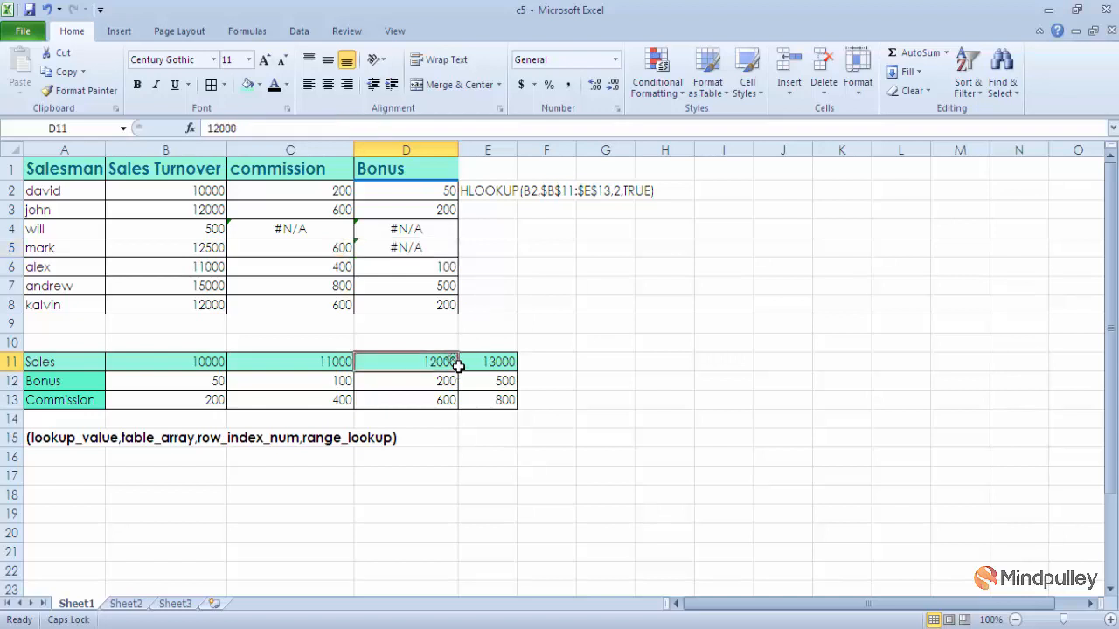
text(12)
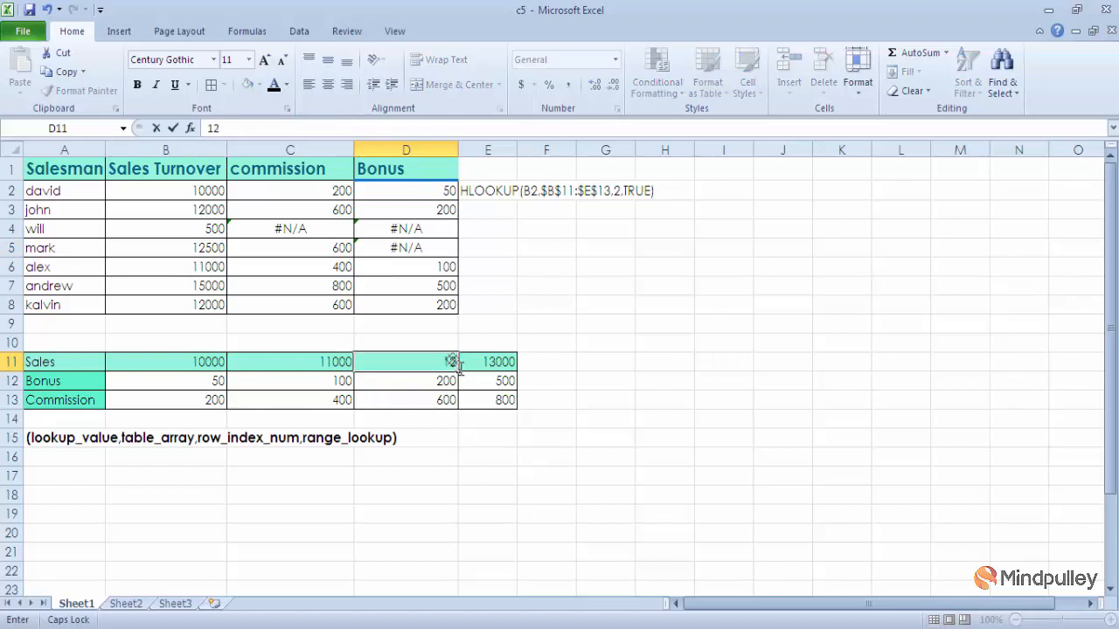
text(500)
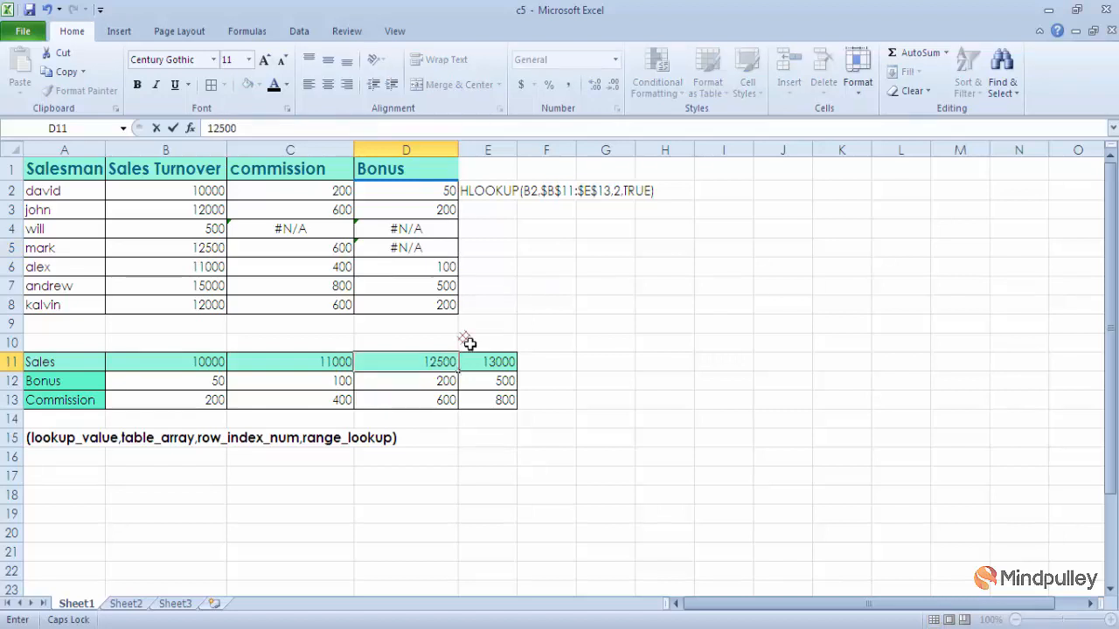
click(449, 253)
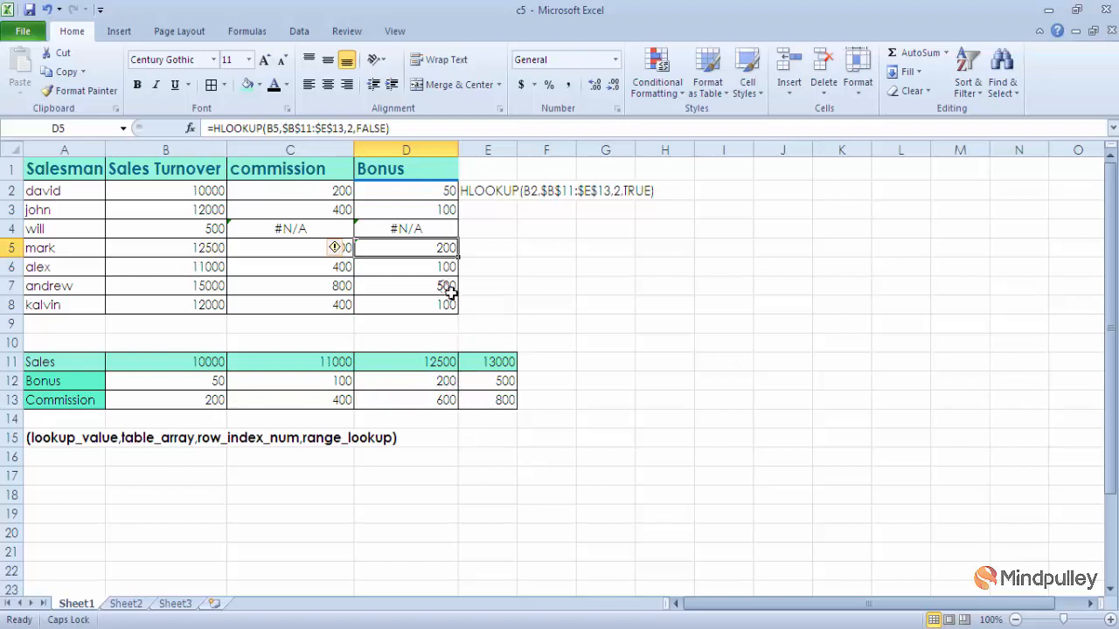
drag(497, 279, 313, 251)
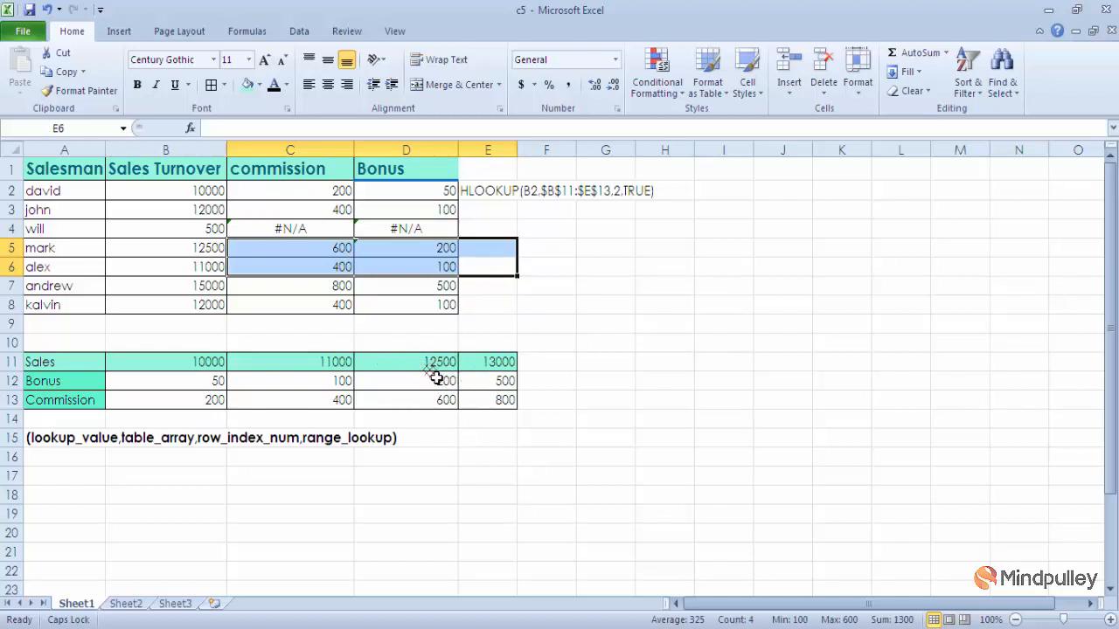
click(440, 250)
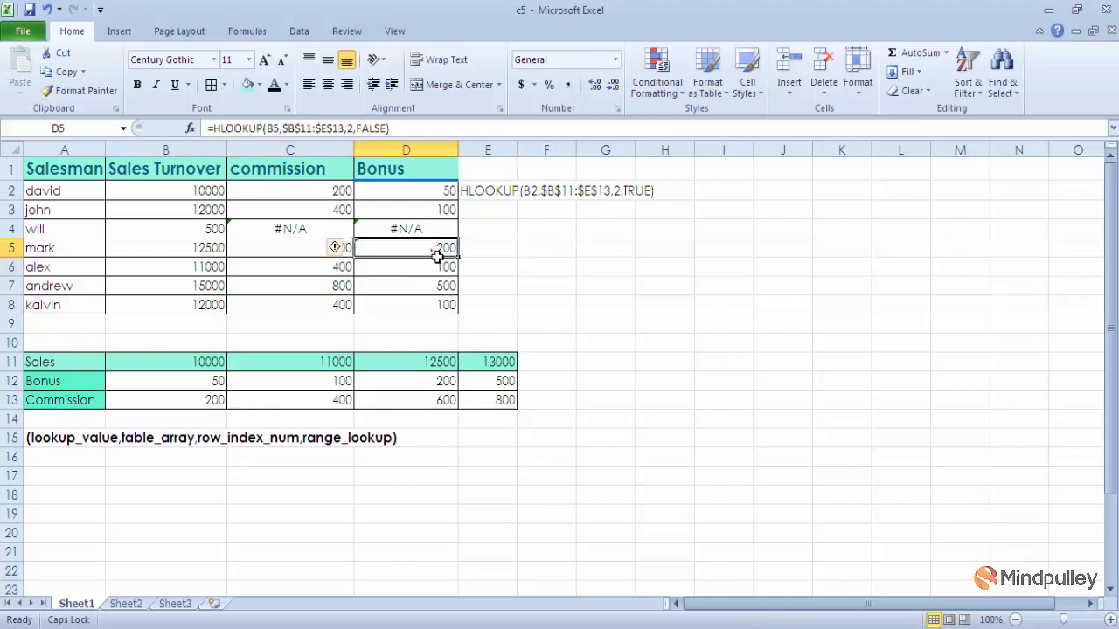
Step: Set the sales threshold in D11 back to 12000
click(455, 361)
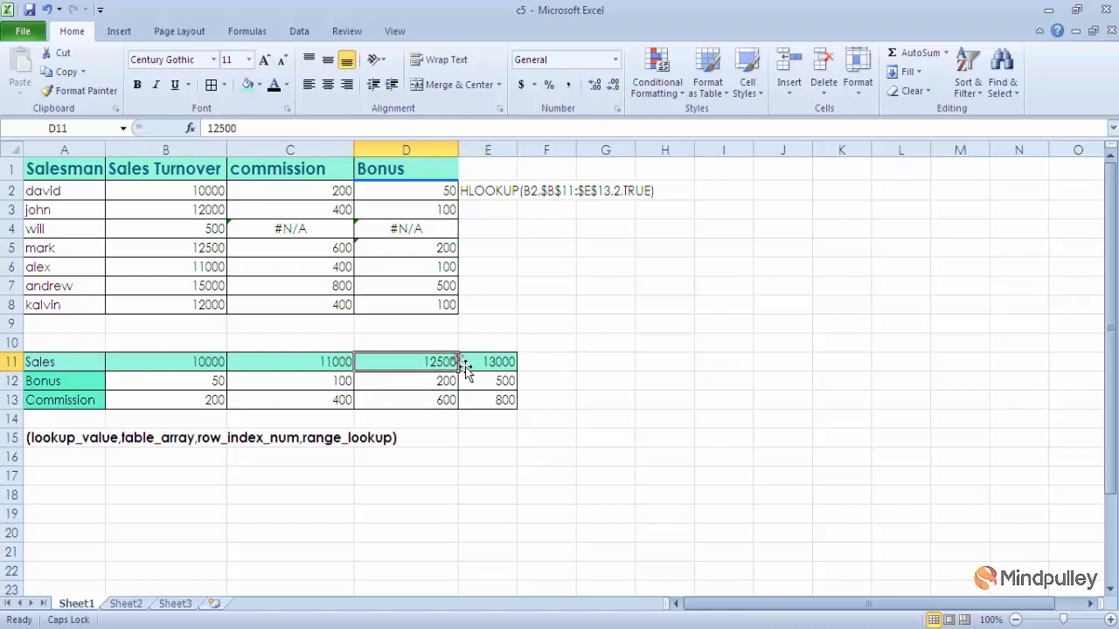
text(==)
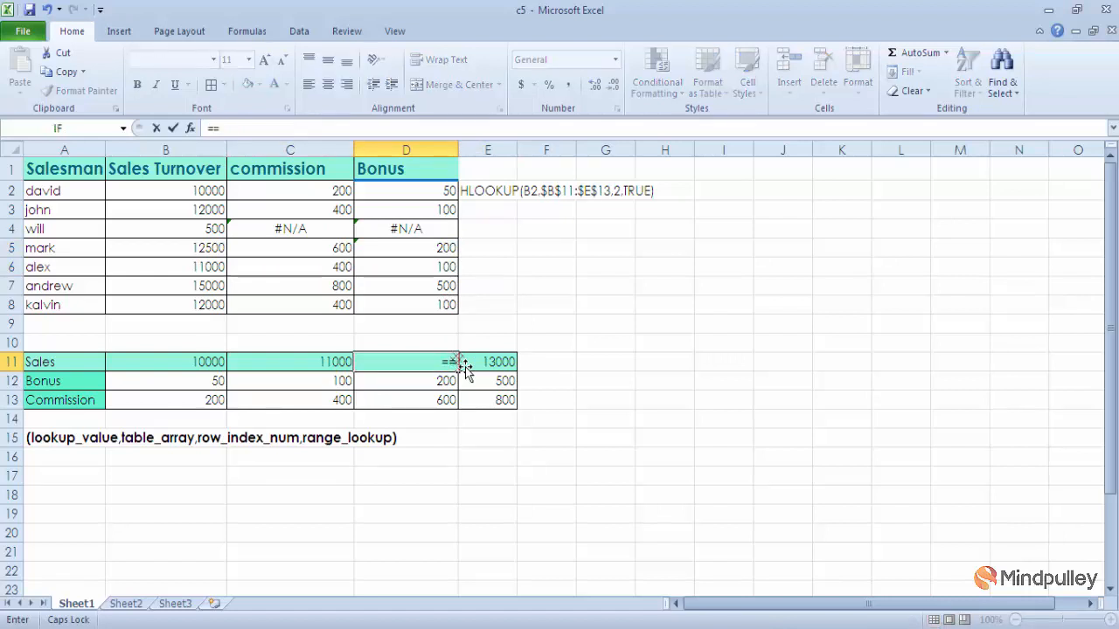
key(BackSpace)
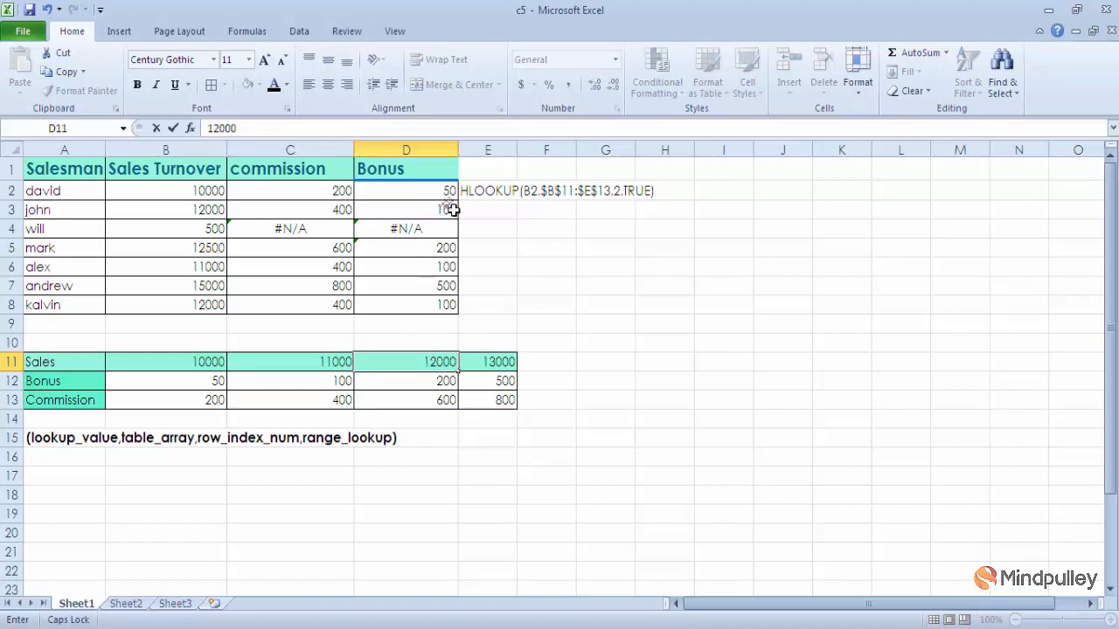
Step: Clear the exact-match bonus formula from D5
click(446, 255)
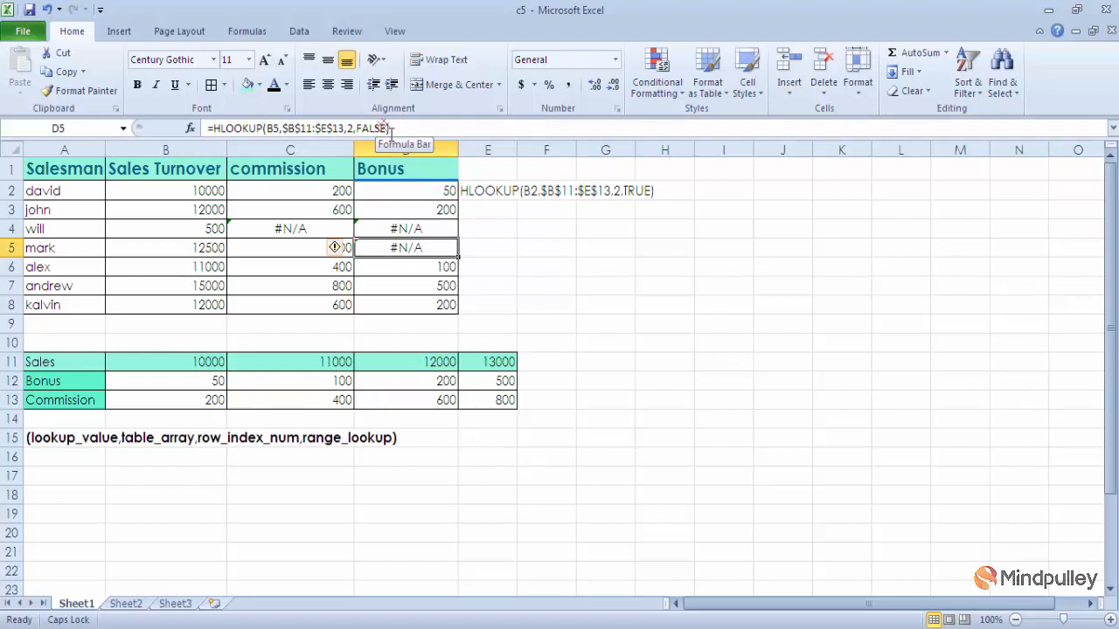
key(BackSpace)
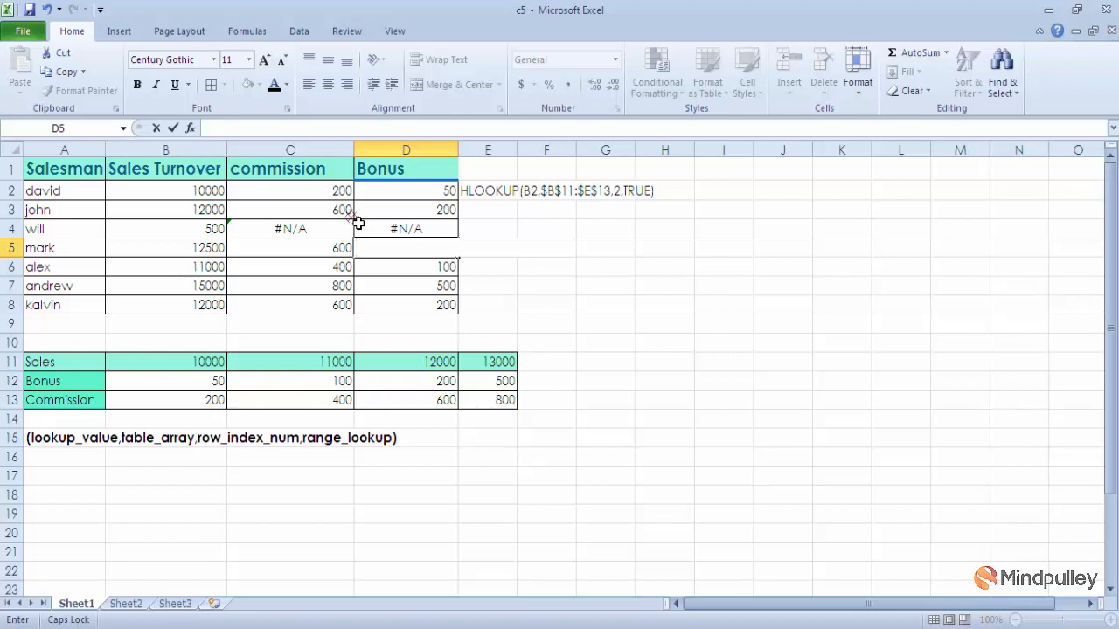
click(350, 215)
text(=)
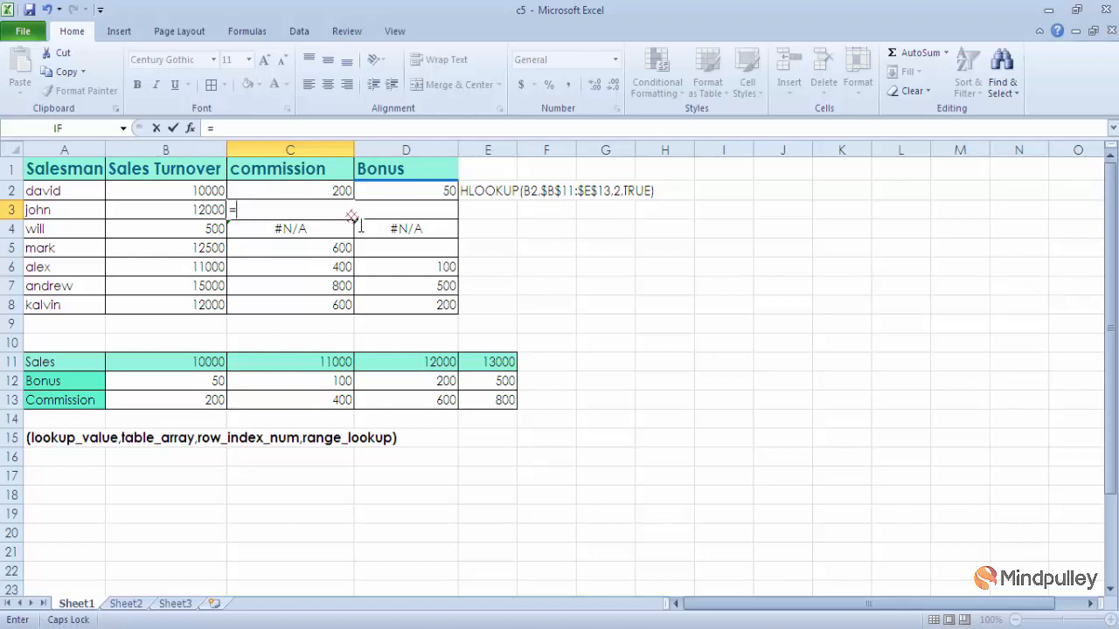
key(BackSpace)
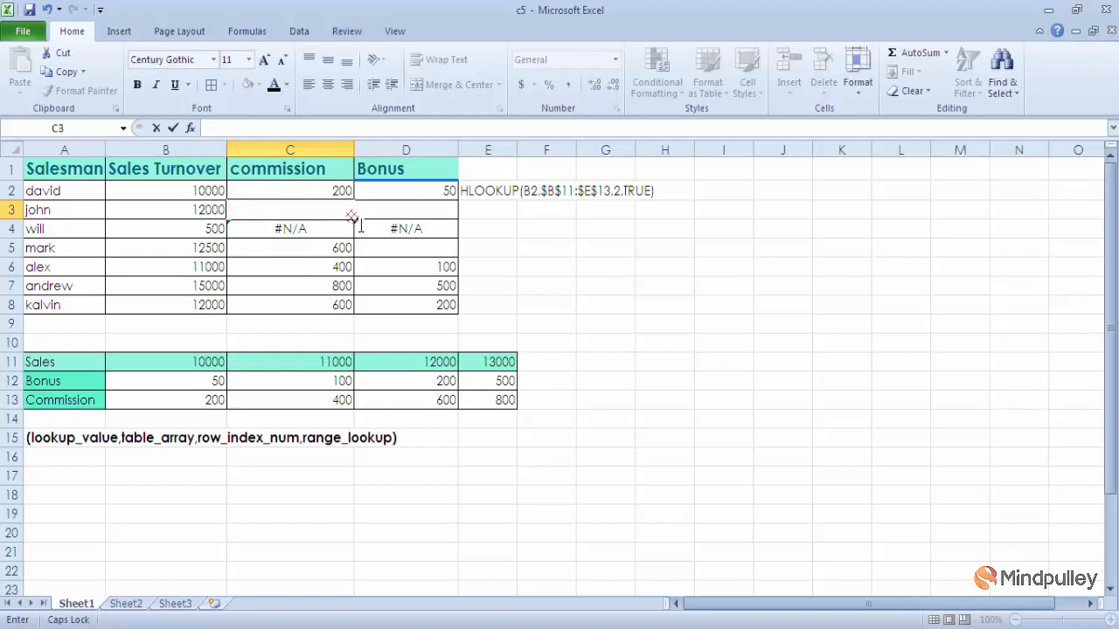
key(ctrl+z)
click(352, 216)
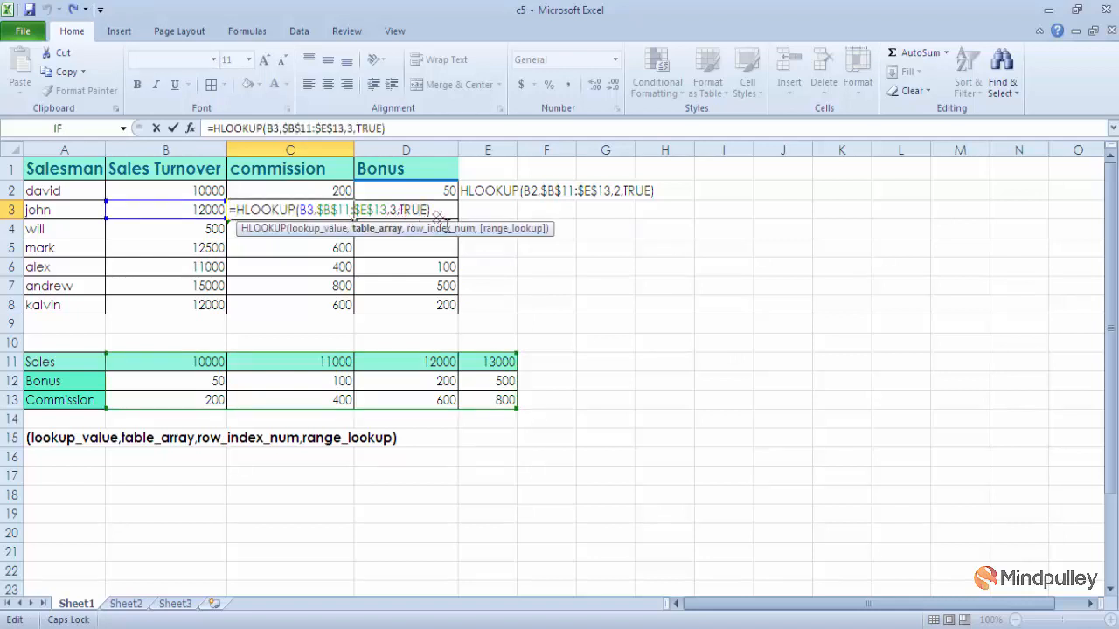
click(522, 215)
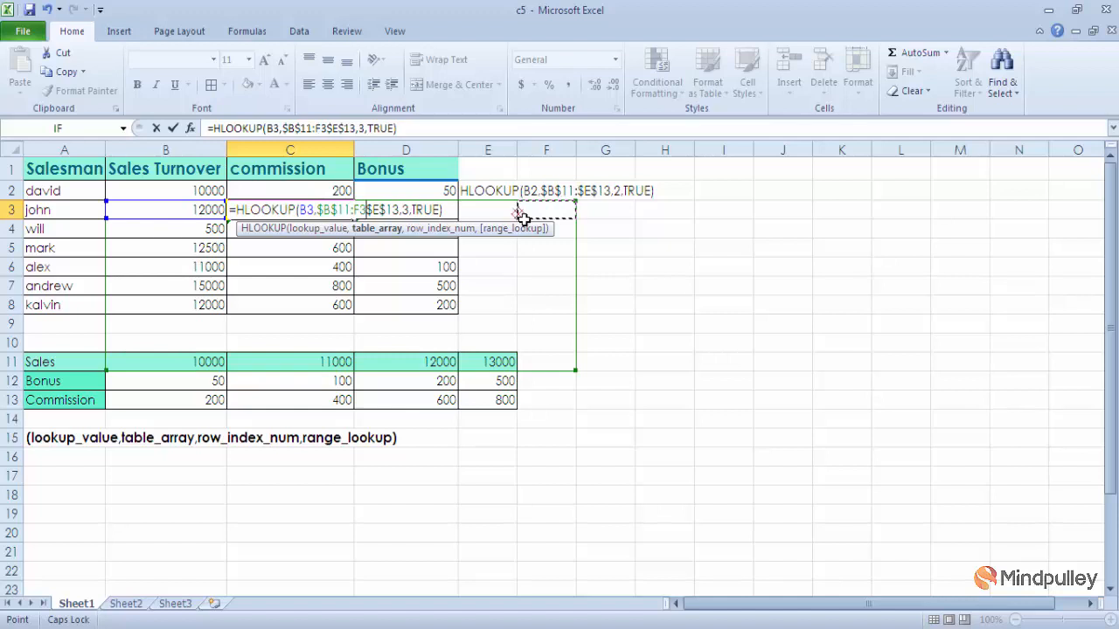
key(BackSpace)
key(BackSpace)
key(Return)
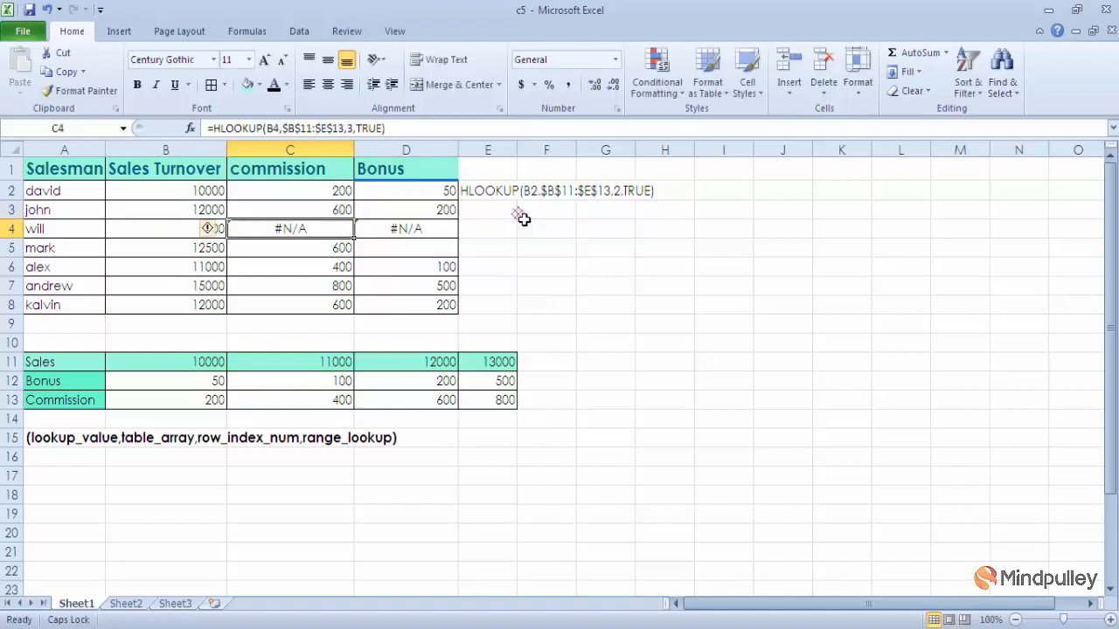
Step: Restore the exact-match bonus formula =HLOOKUP(B5,$B$11:$E$13,2,FALSE) in D5 and the 12500 sales threshold in D11
click(431, 252)
key(ctrl+d)
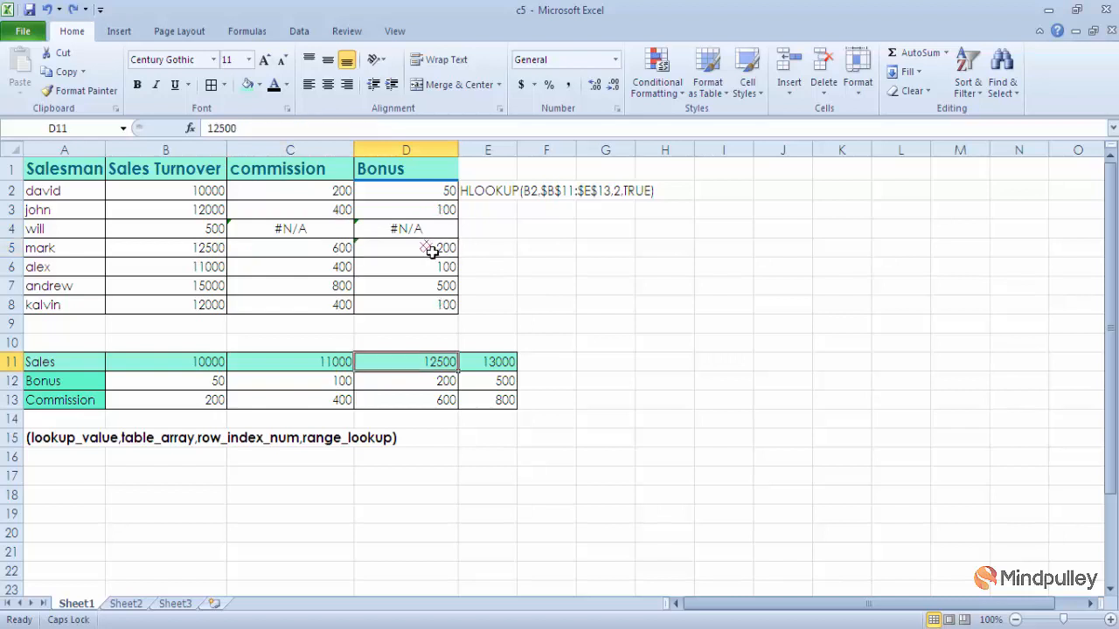
click(886, 307)
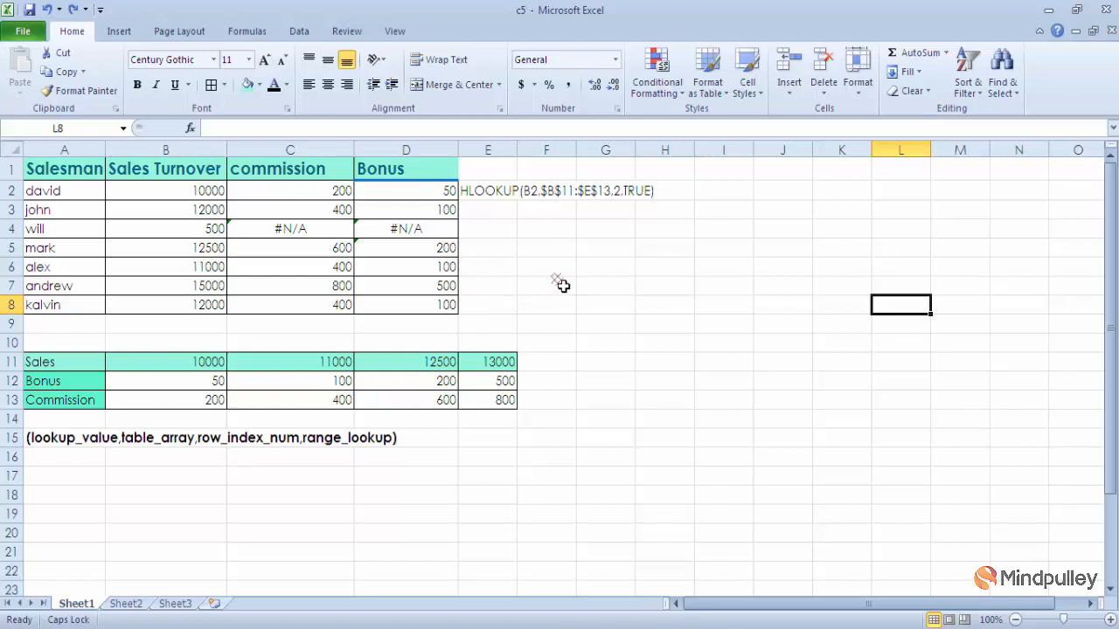
drag(83, 418, 125, 513)
click(129, 503)
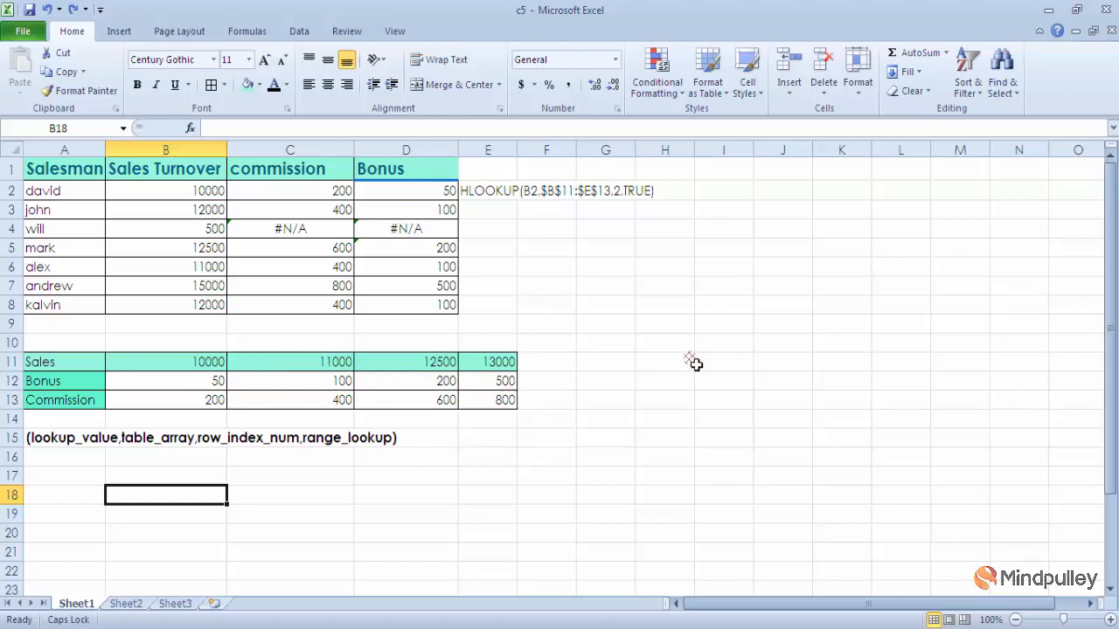
drag(712, 275, 718, 401)
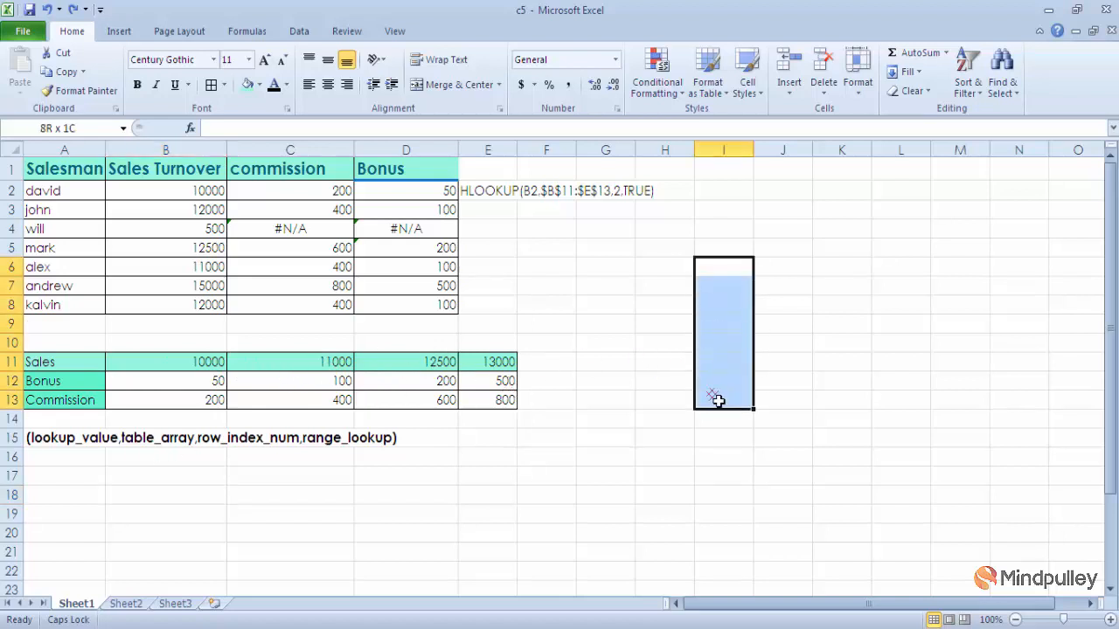
drag(801, 273, 794, 393)
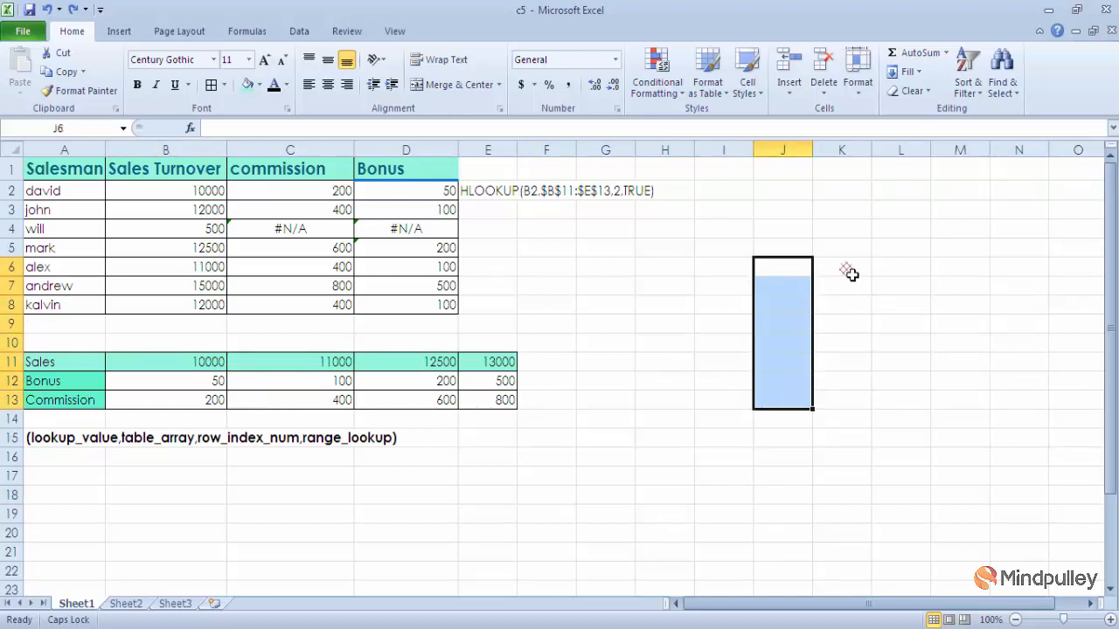
drag(847, 268, 860, 424)
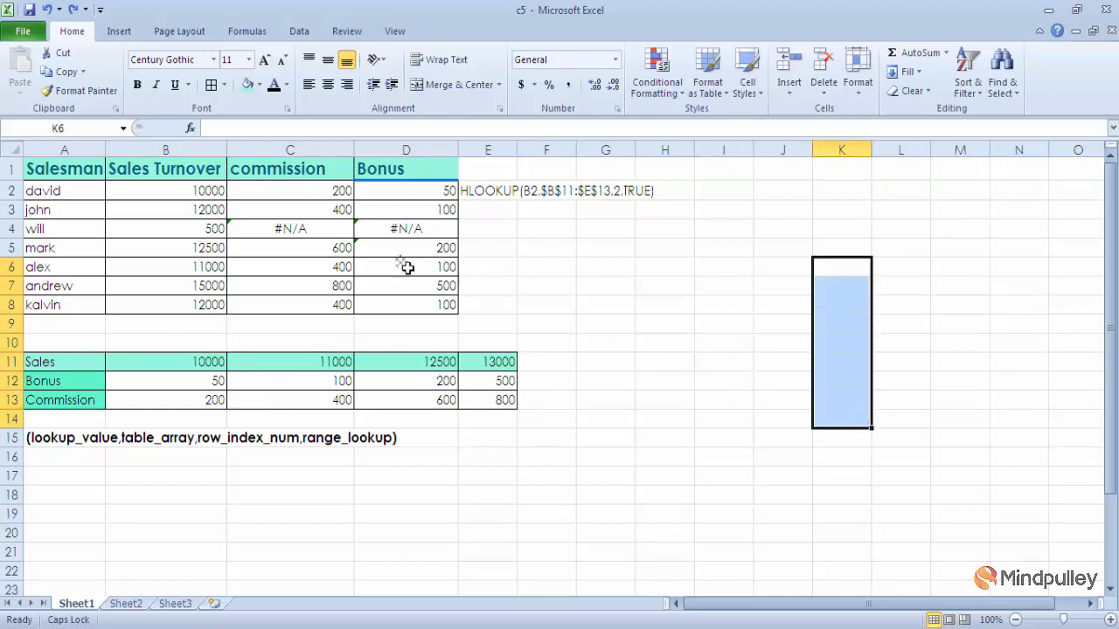